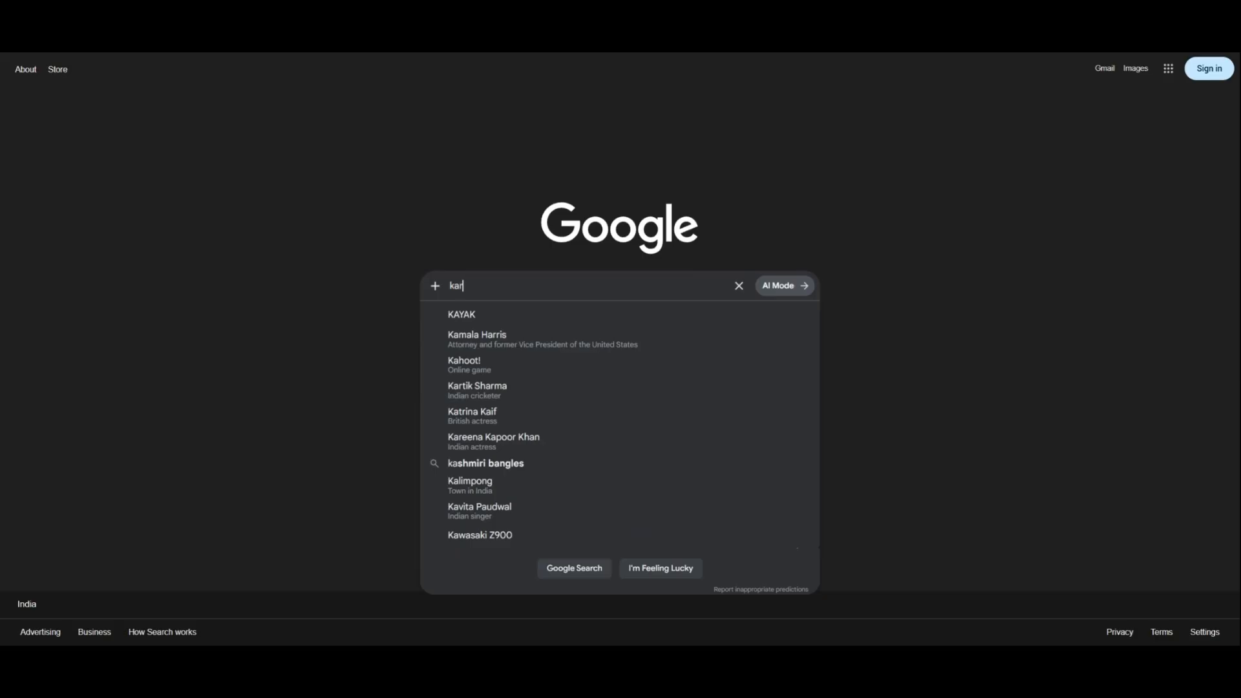
# Find the Karyatrix website through a Google search for "karyatrix" and open its ID Card Generator.
pyautogui.write('yatrix')
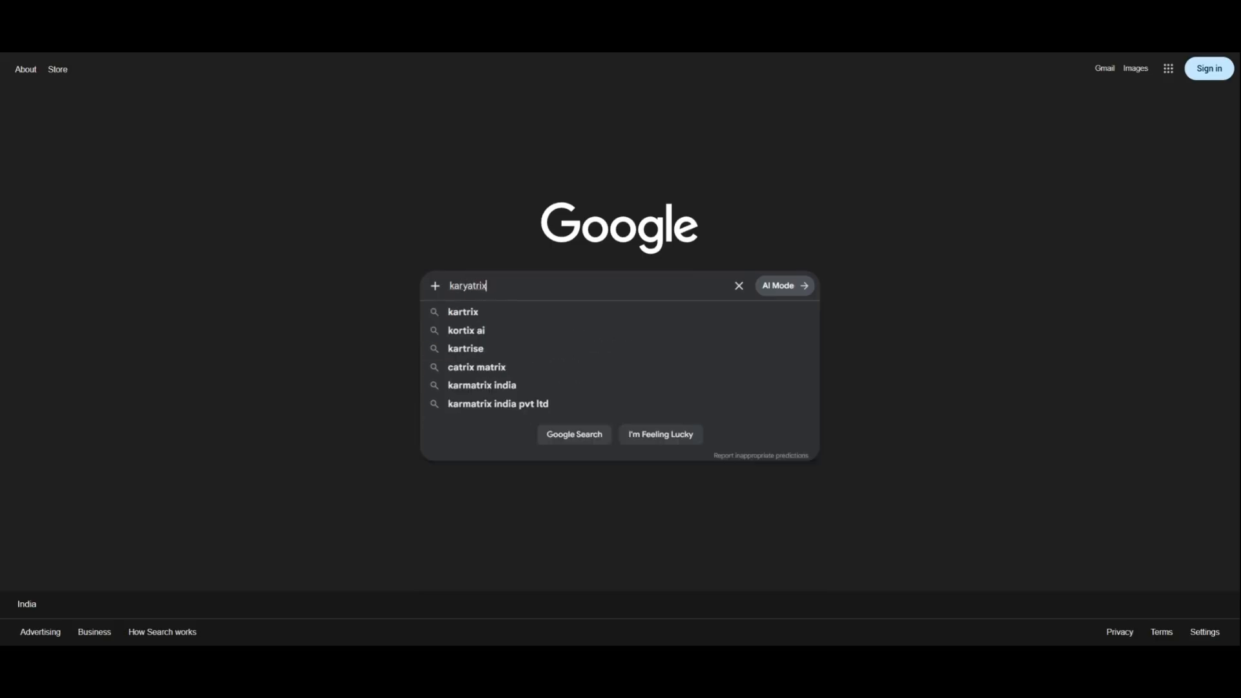
pyautogui.press('Return')
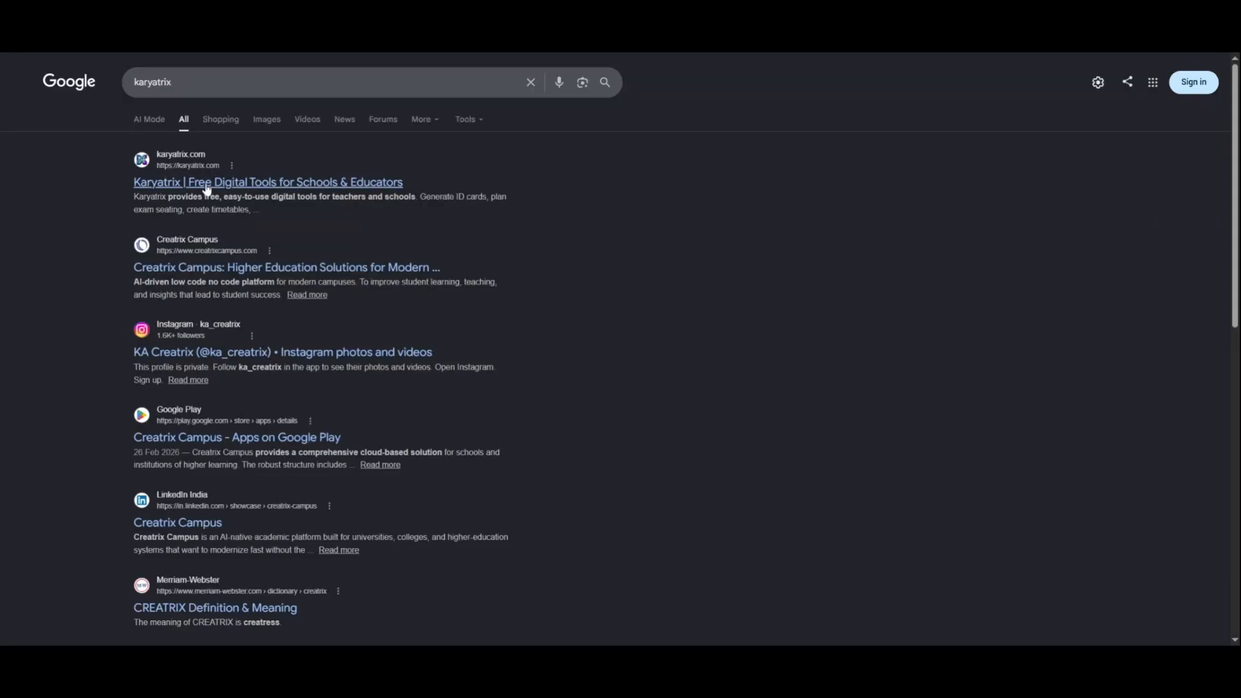
pyautogui.click(207, 189)
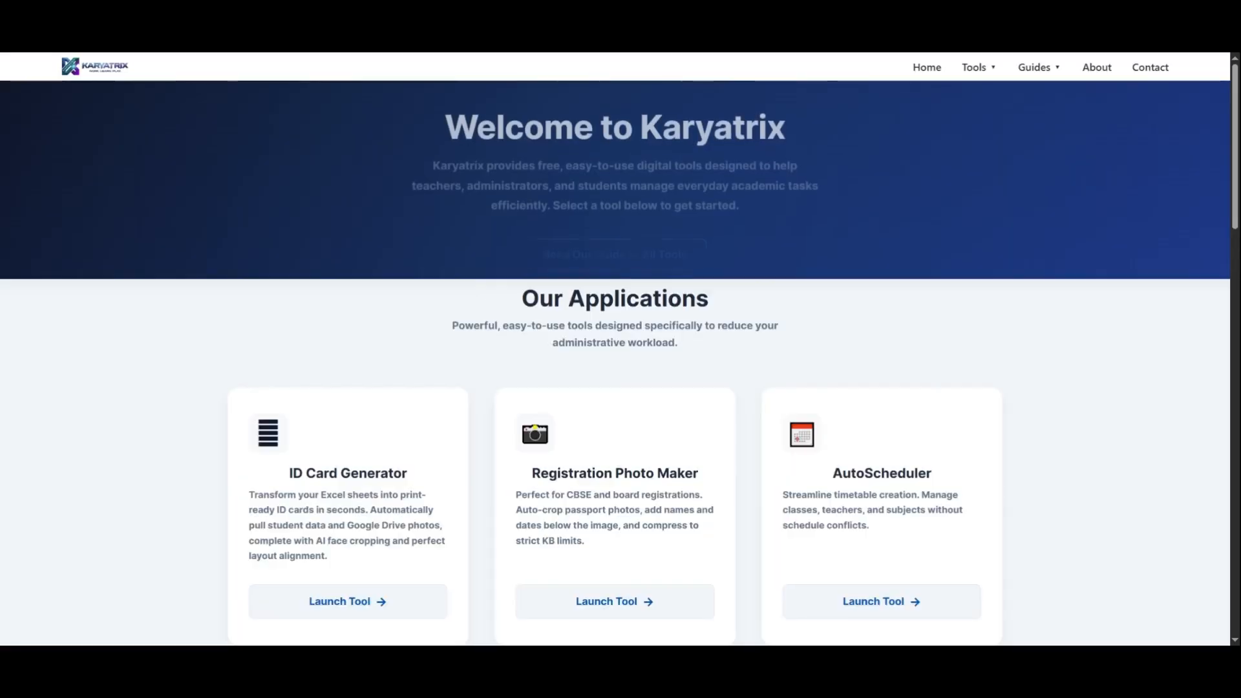
pyautogui.scroll(-3, 614, 369)
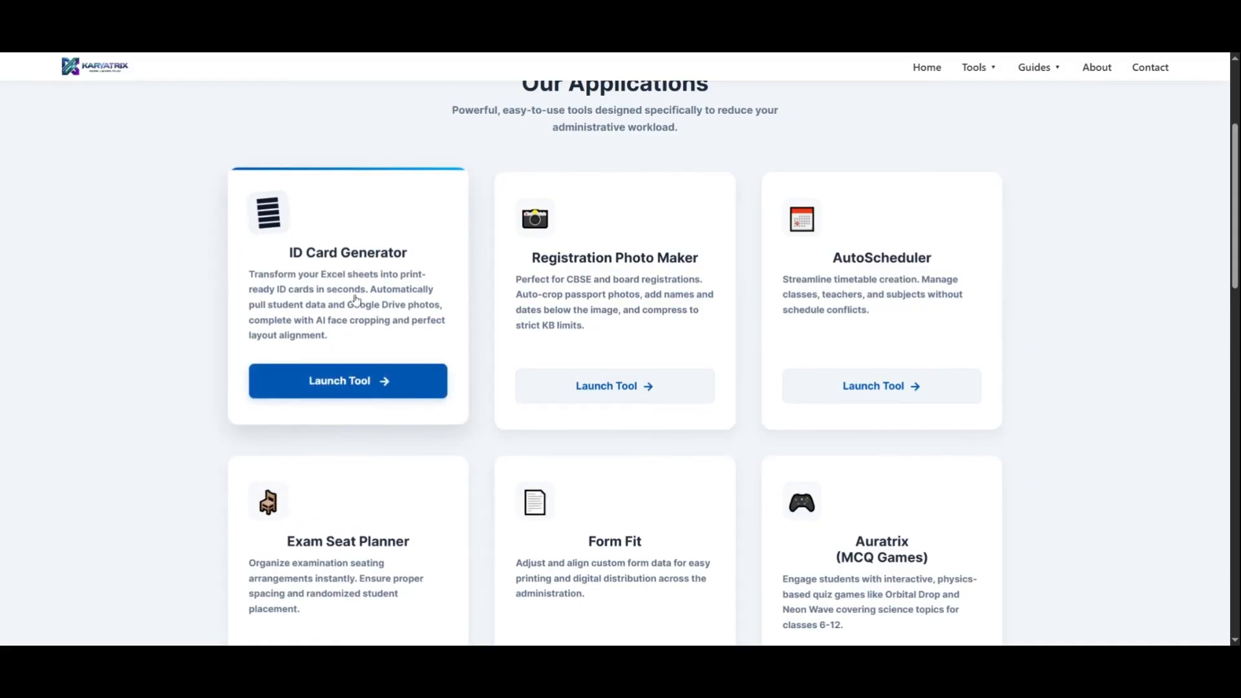
pyautogui.click(329, 264)
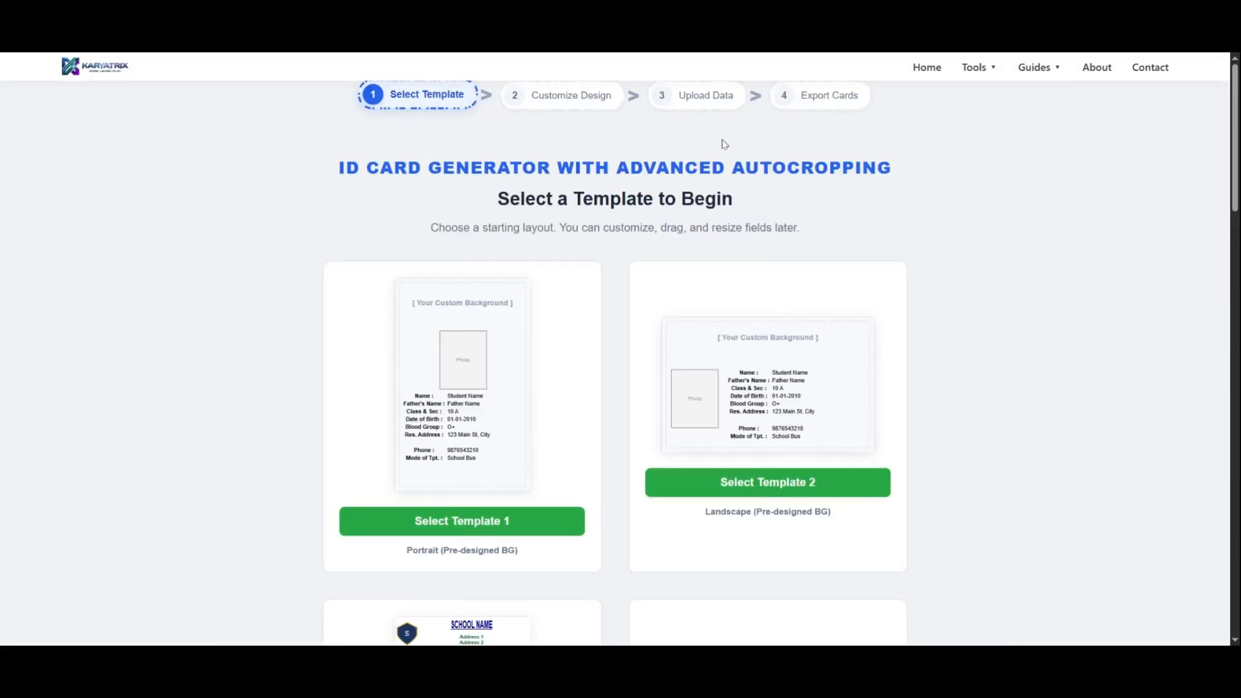
# Review the available ID card templates and select the Corporate one with left-aligned branding.
pyautogui.scroll(-2, 672, 391)
pyautogui.scroll(2, 498, 368)
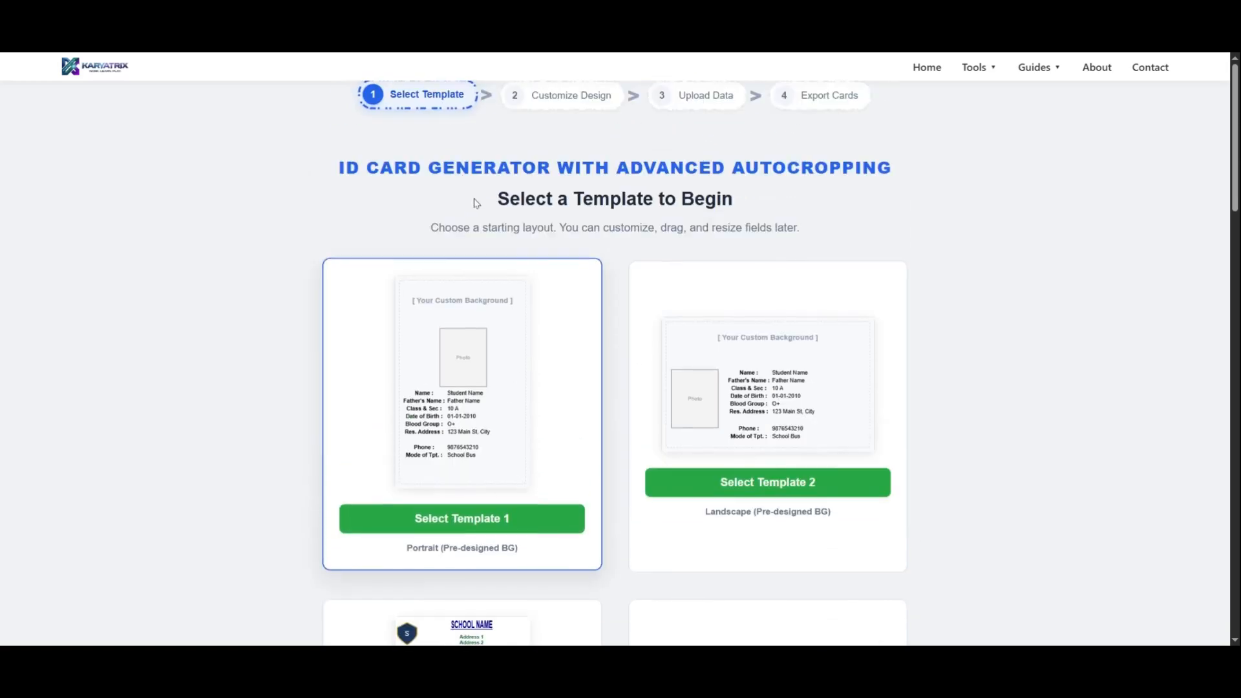
pyautogui.scroll(-5, 523, 279)
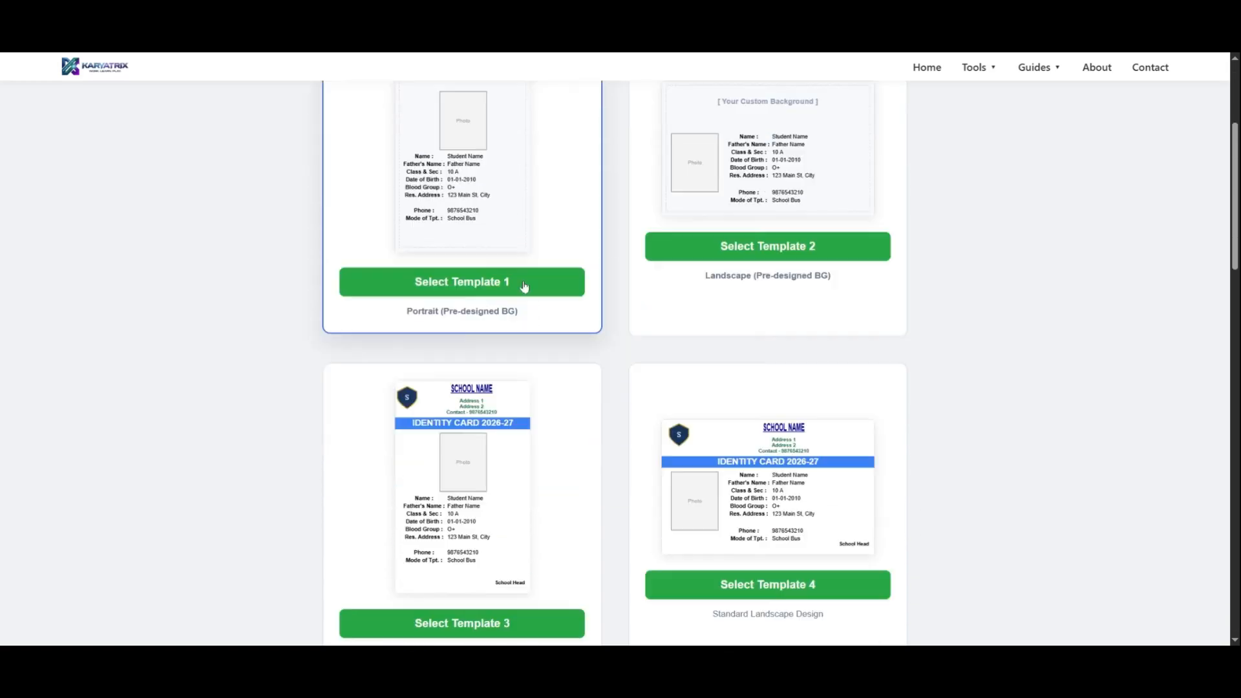
pyautogui.scroll(-3, 623, 415)
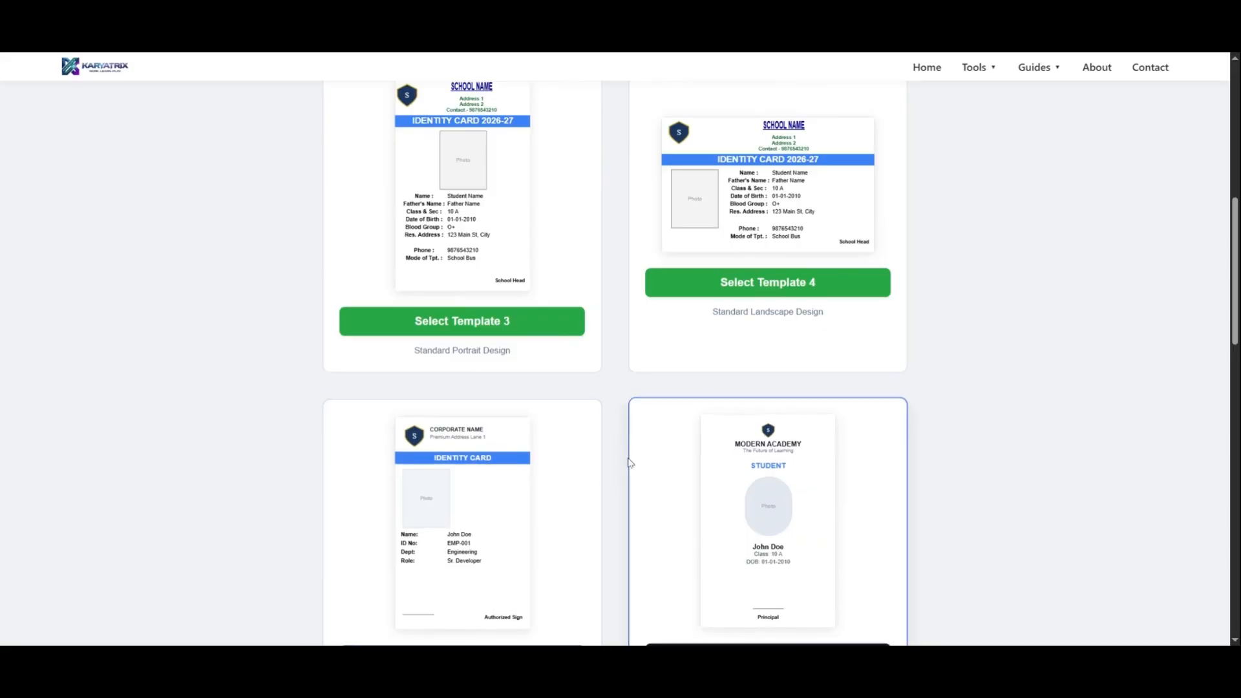
pyautogui.scroll(-2, 613, 492)
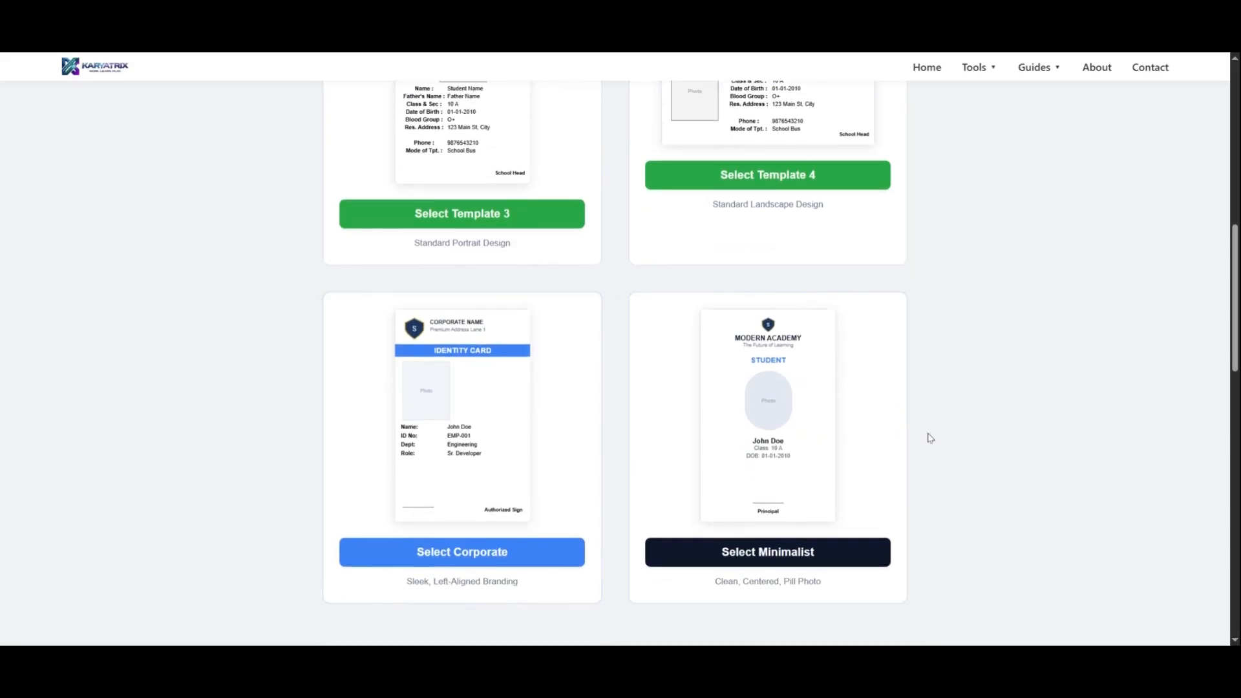
pyautogui.scroll(10, 607, 440)
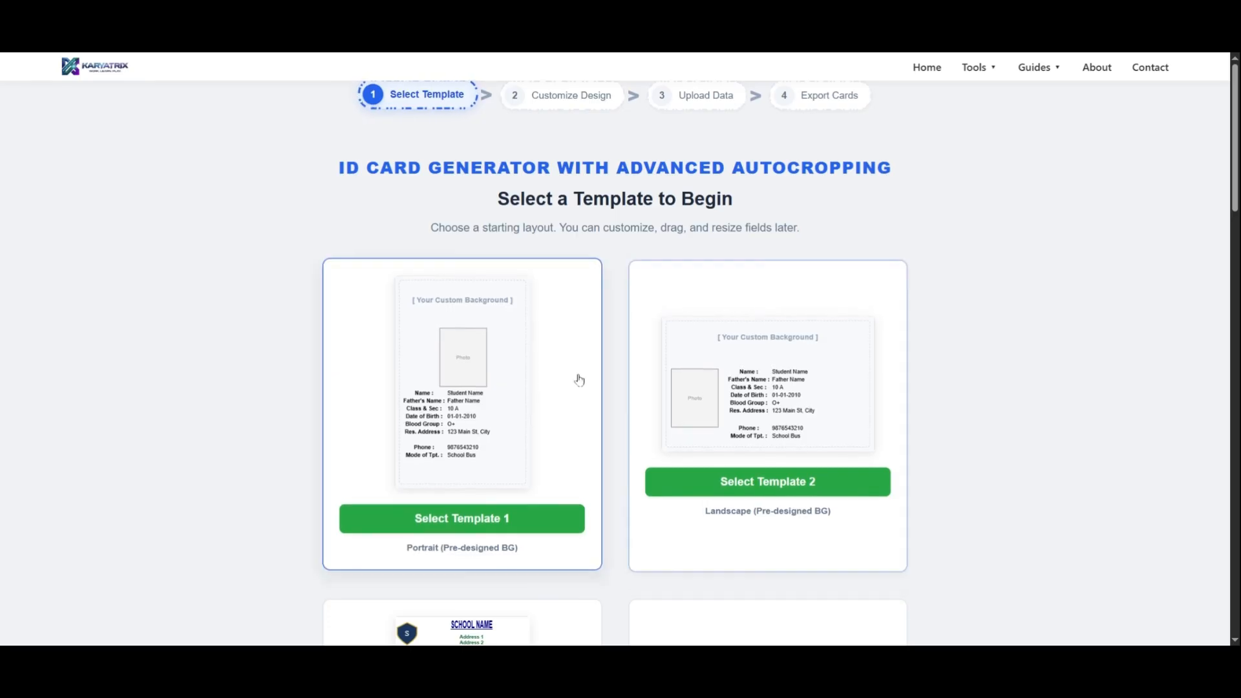
pyautogui.scroll(-8, 708, 391)
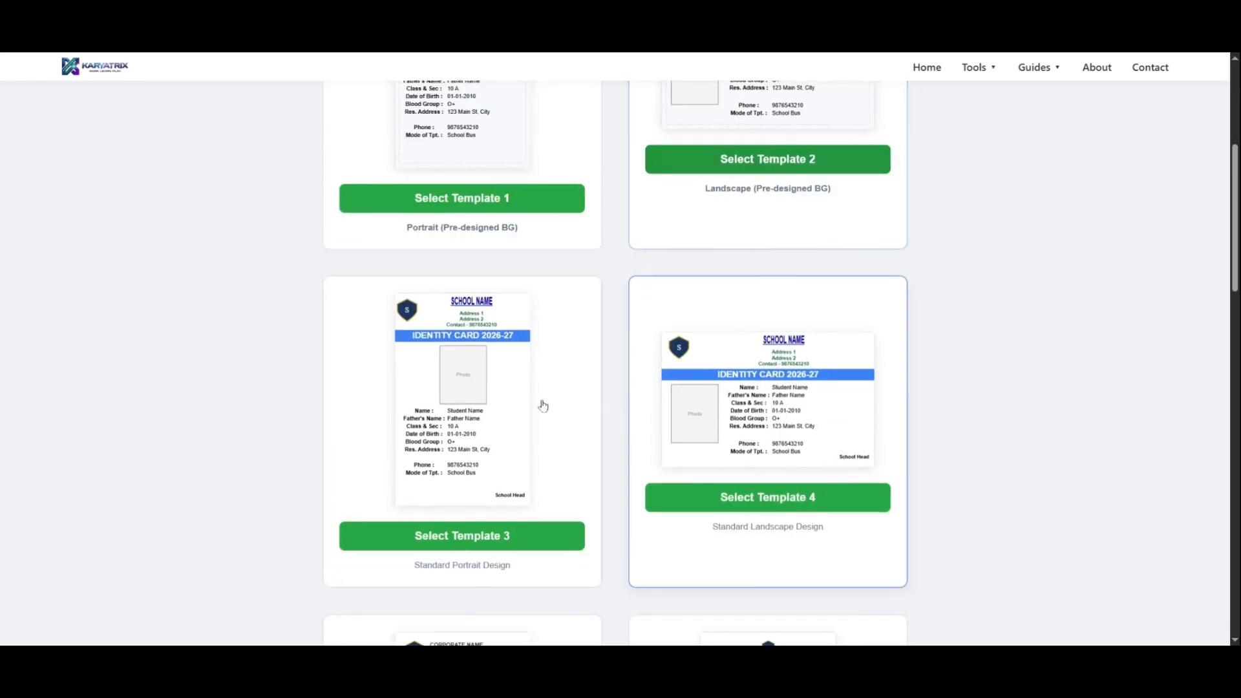
pyautogui.scroll(-3, 786, 426)
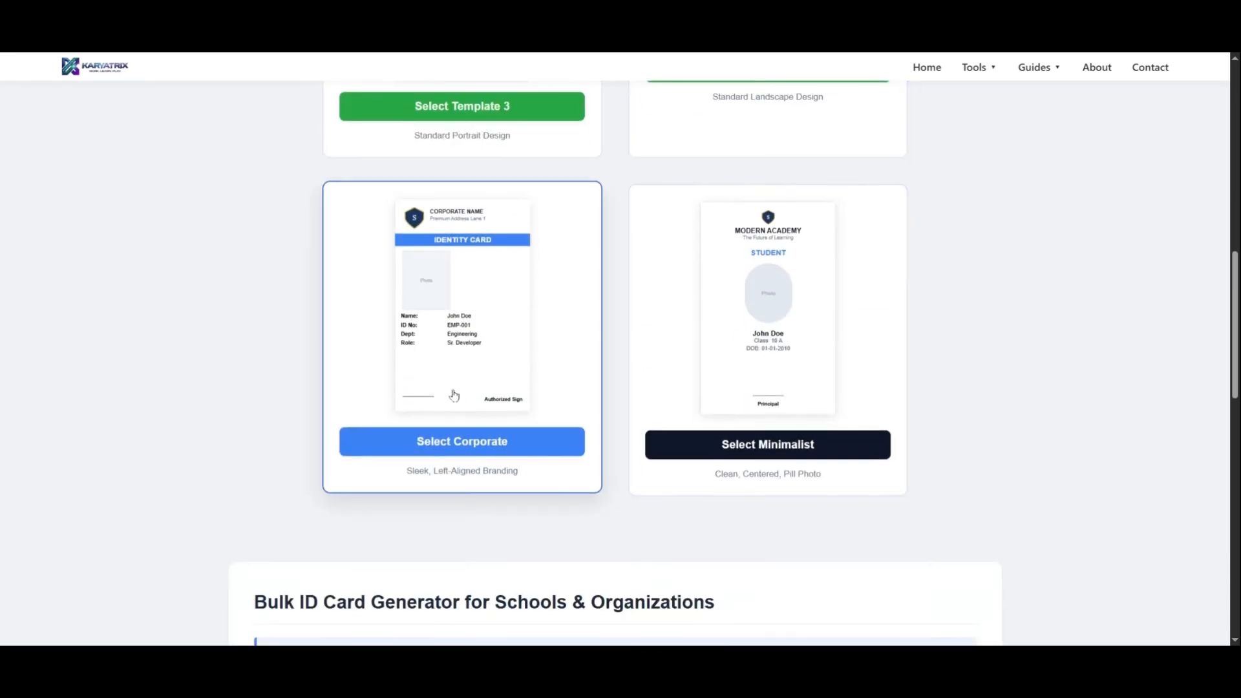
pyautogui.click(459, 319)
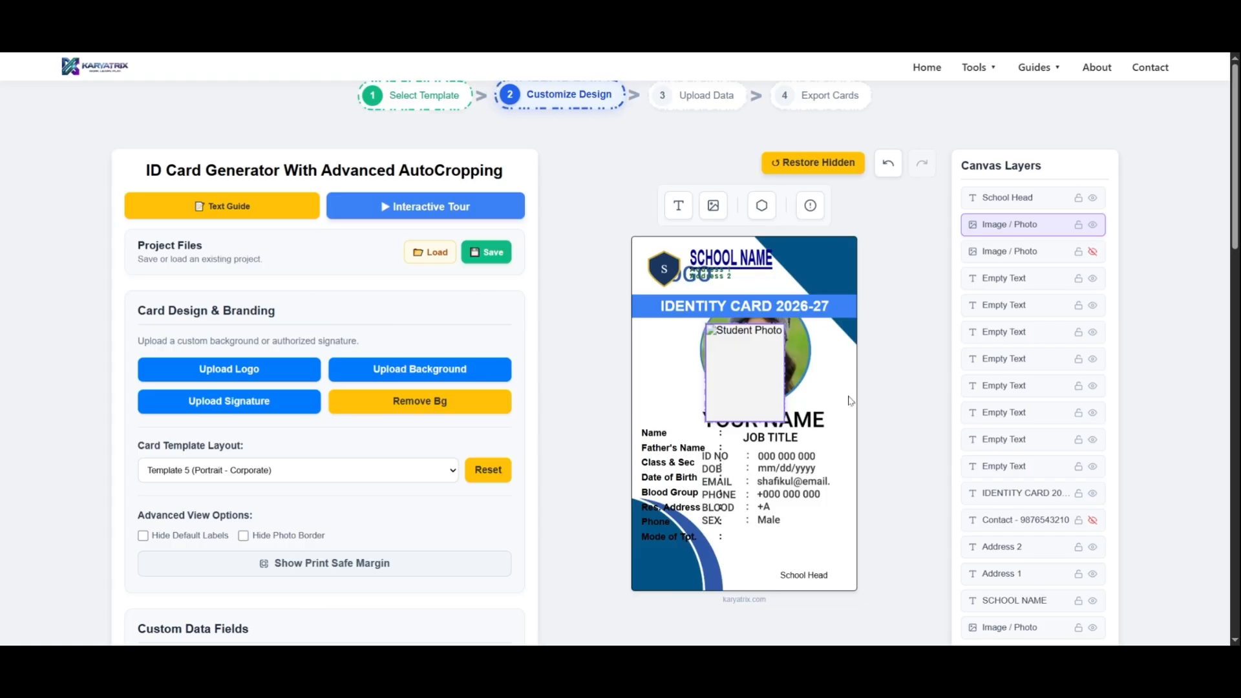
# Undo the student photo placeholder's last move and reposition the placeholder near the middle of the card's width.
pyautogui.click(887, 164)
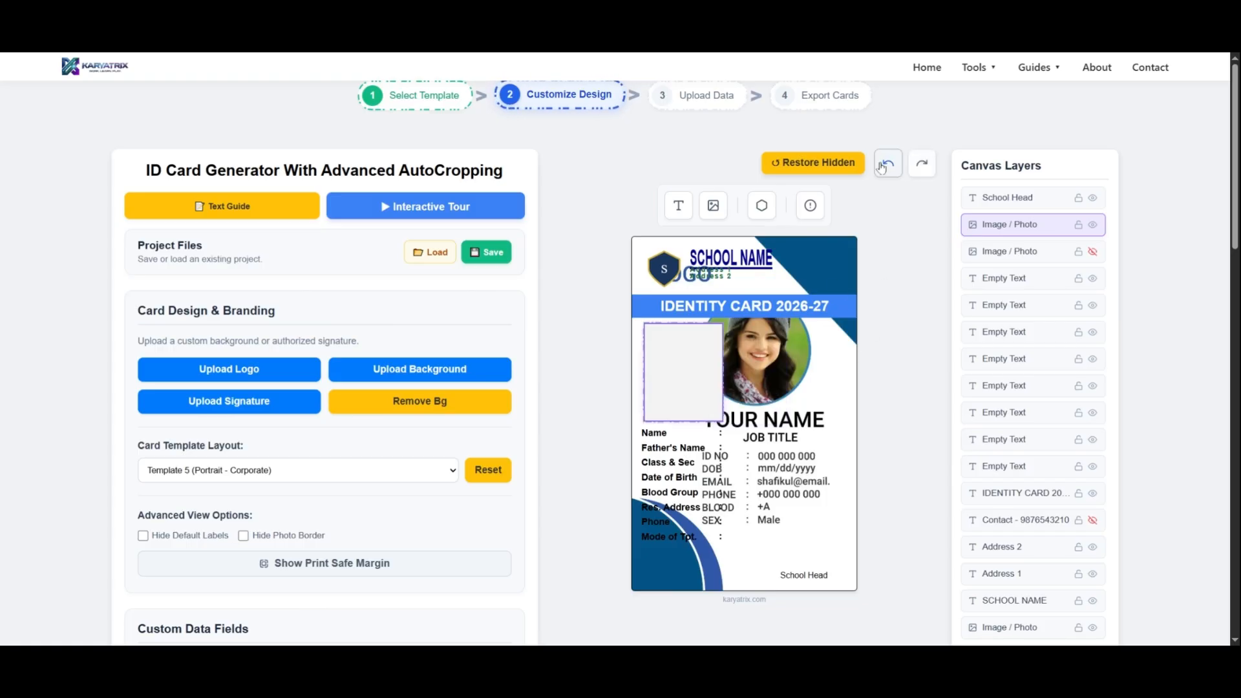
pyautogui.moveTo(696, 383); pyautogui.dragTo(759, 382)
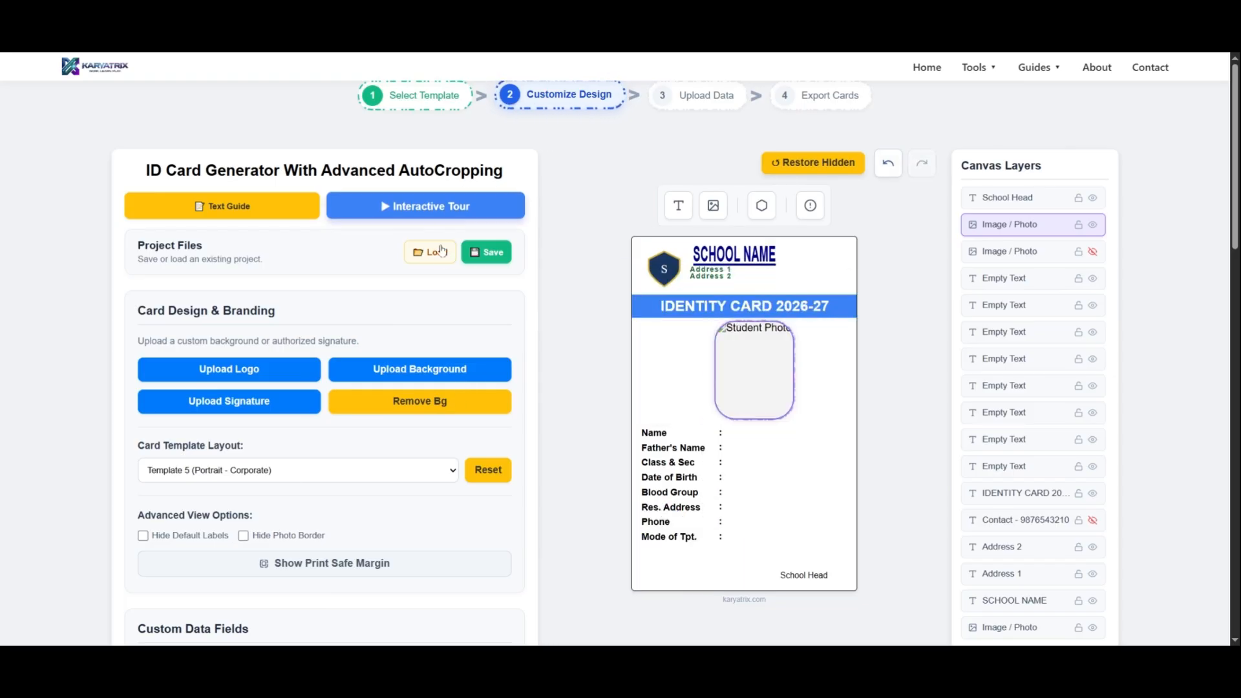
pyautogui.click(496, 258)
pyautogui.click(759, 257)
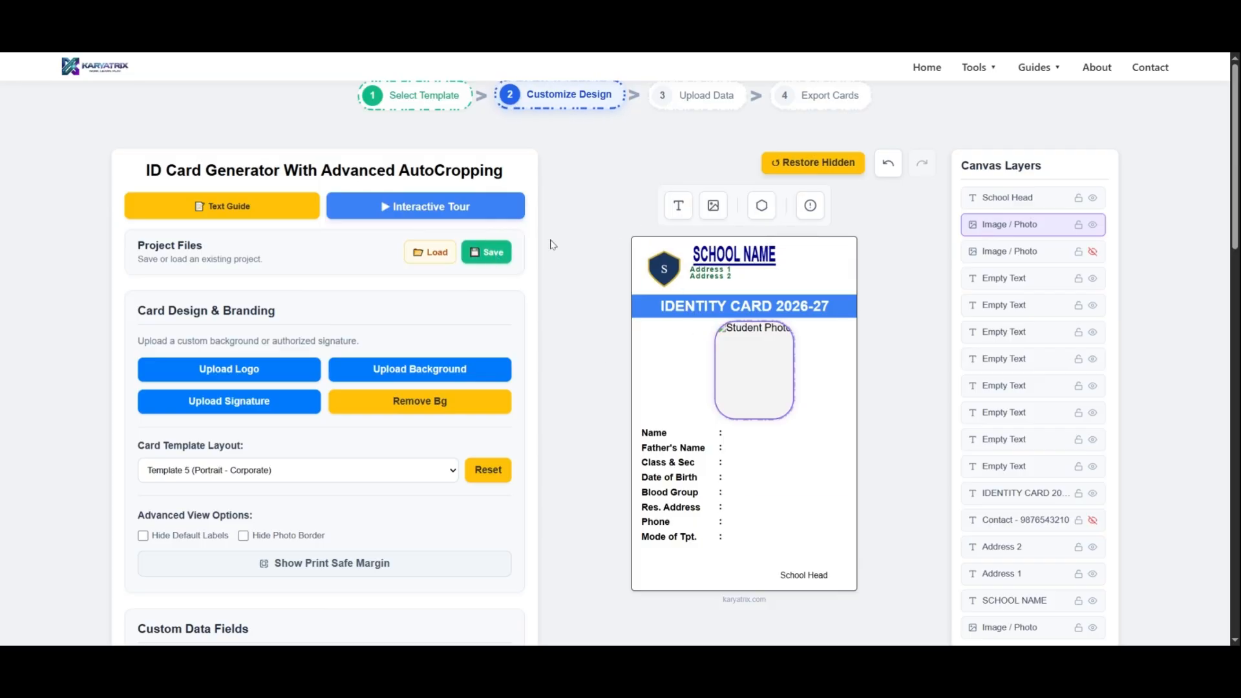
# Try the card layouts Template 2 (Landscape - Pre-designed) and Template 4 (Landscape - Standard), and return to Template 5 (Portrait - Corporate).
pyautogui.scroll(-2, 465, 258)
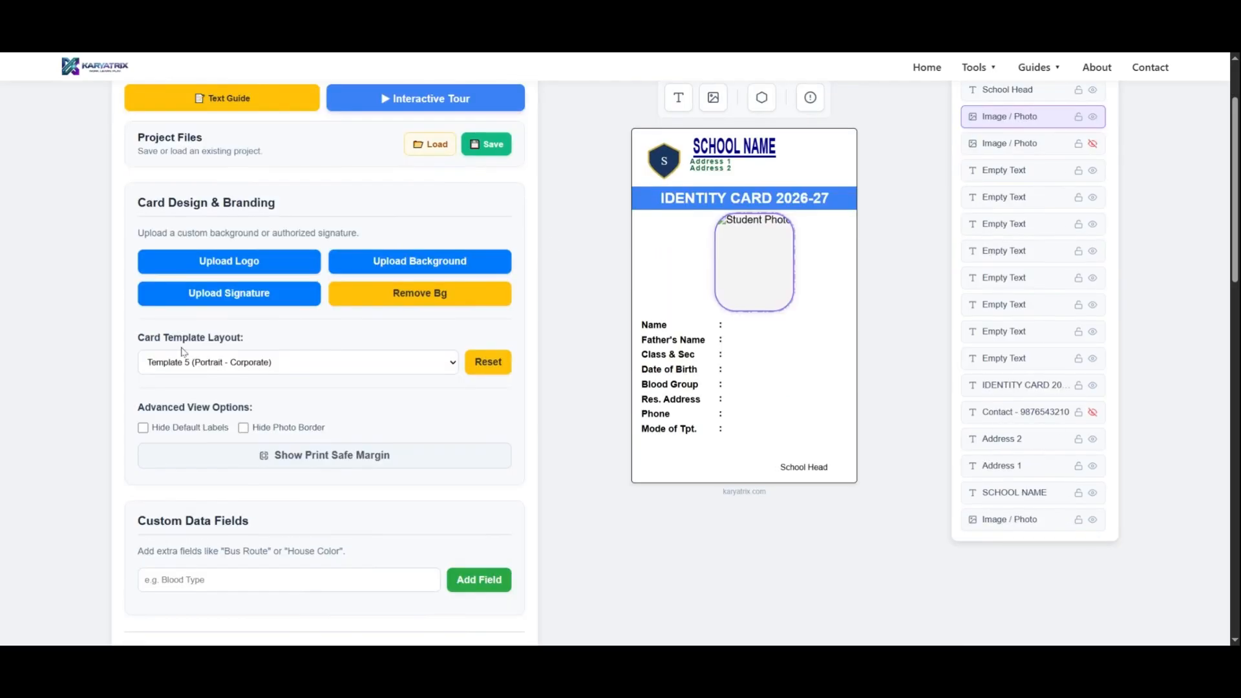
pyautogui.click(243, 365)
pyautogui.click(244, 395)
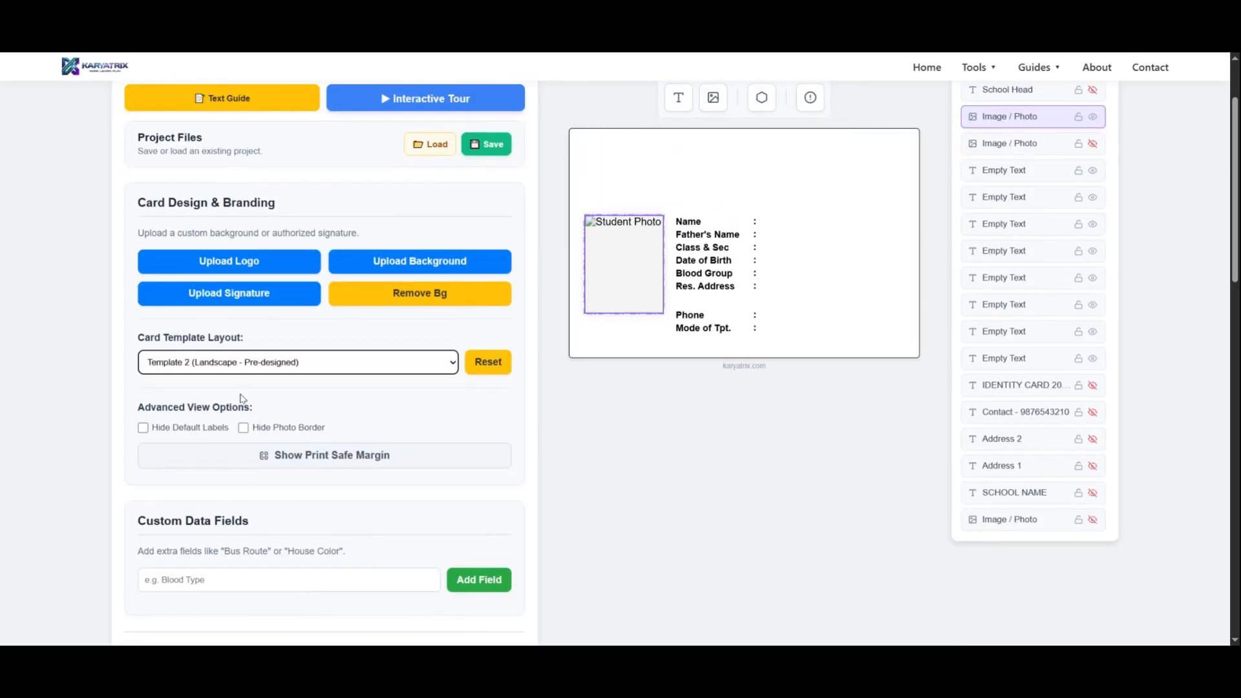
pyautogui.press('Down')
pyautogui.press('Down')
pyautogui.press('Down')
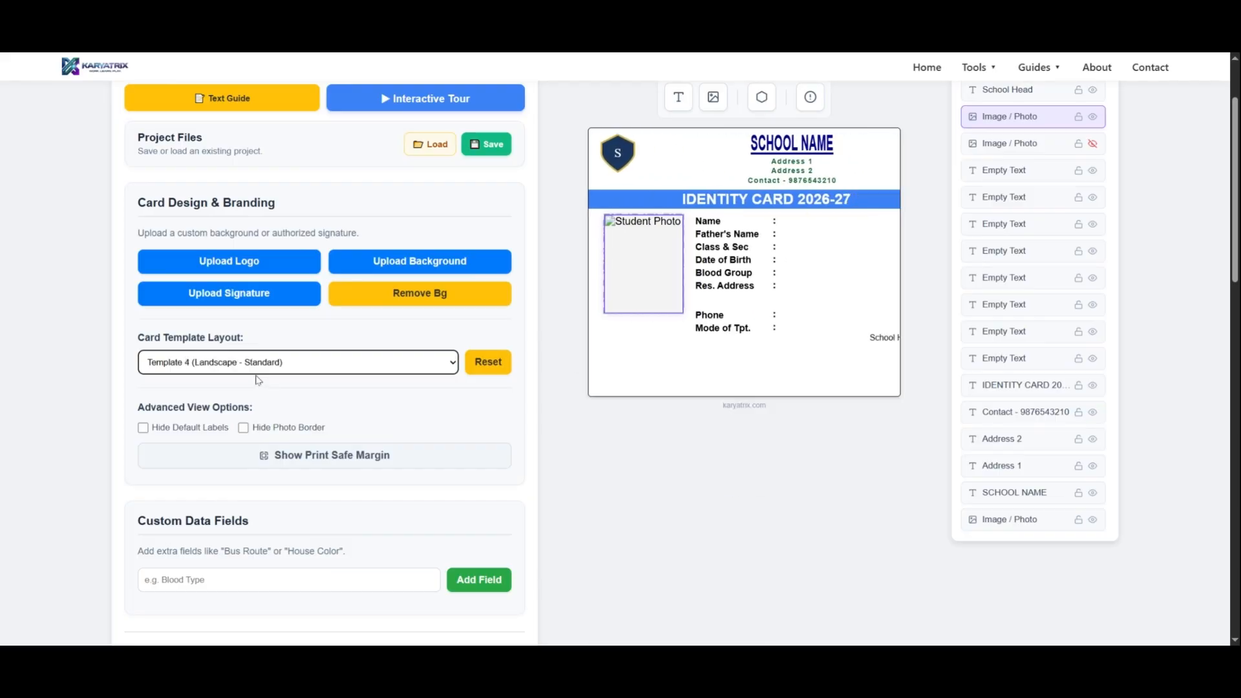
pyautogui.click(284, 383)
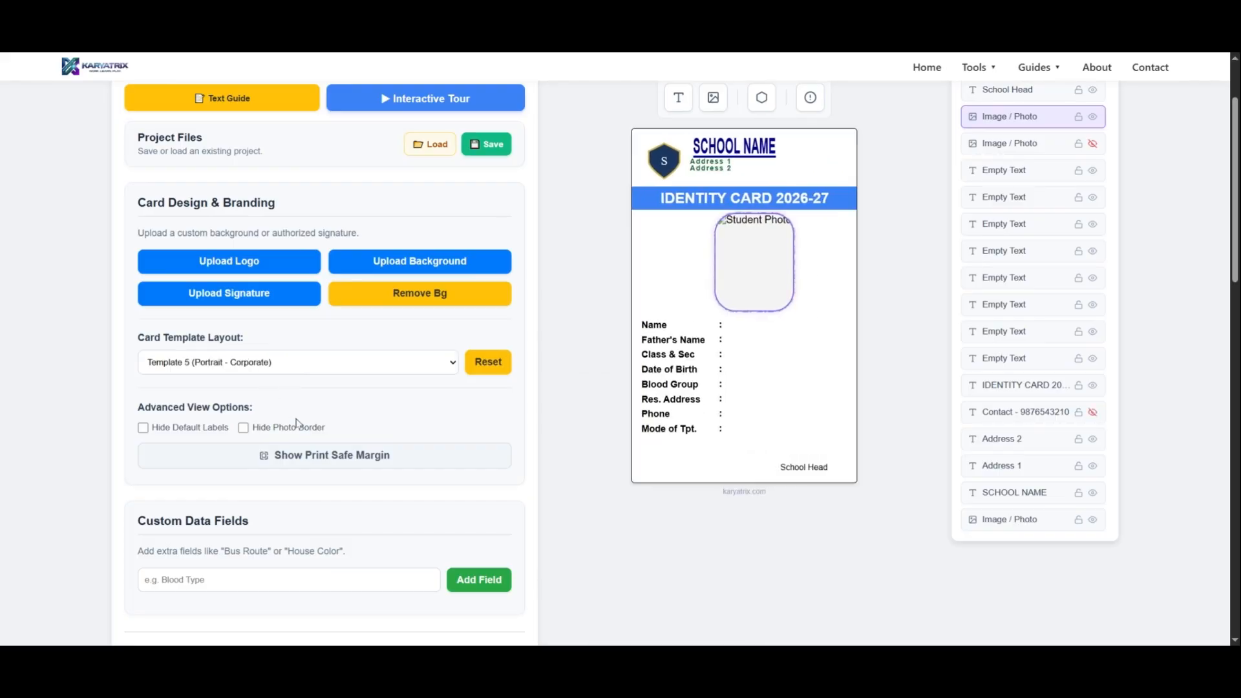
# Proceed to the data upload stage and review its Excel upload, bulk photo upload and manual entry options.
pyautogui.scroll(-3, 252, 394)
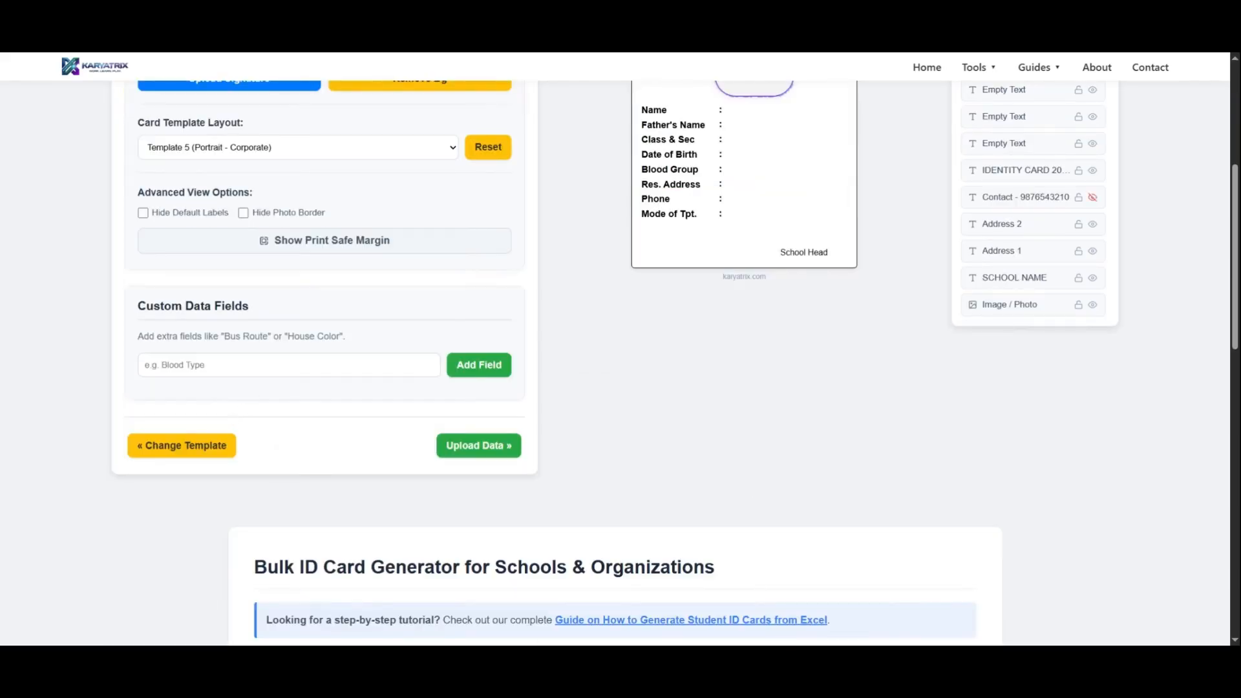
pyautogui.click(478, 446)
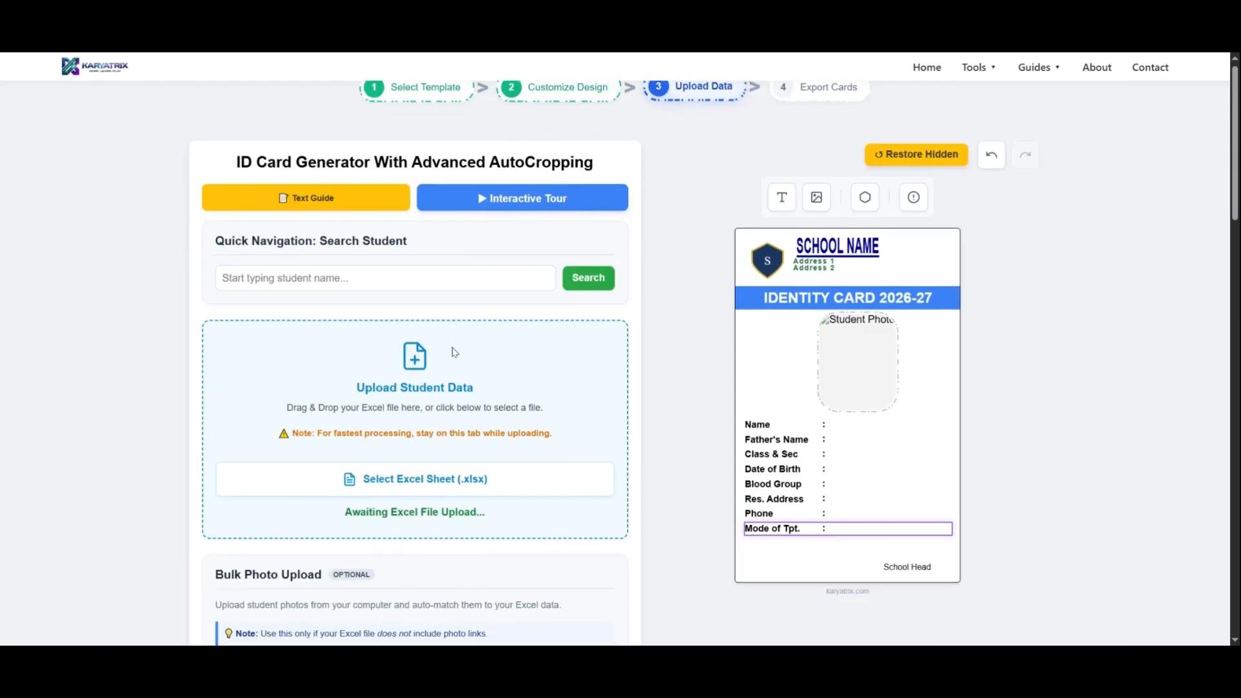
pyautogui.scroll(-2, 454, 351)
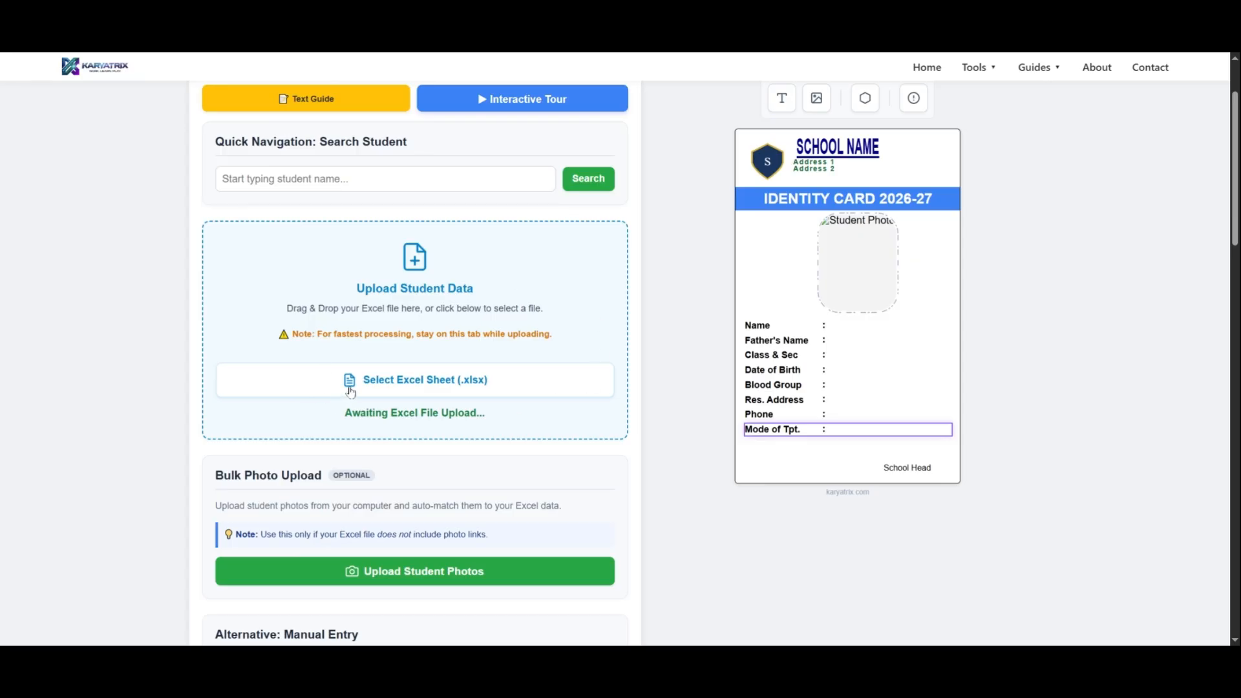
pyautogui.scroll(-2, 433, 395)
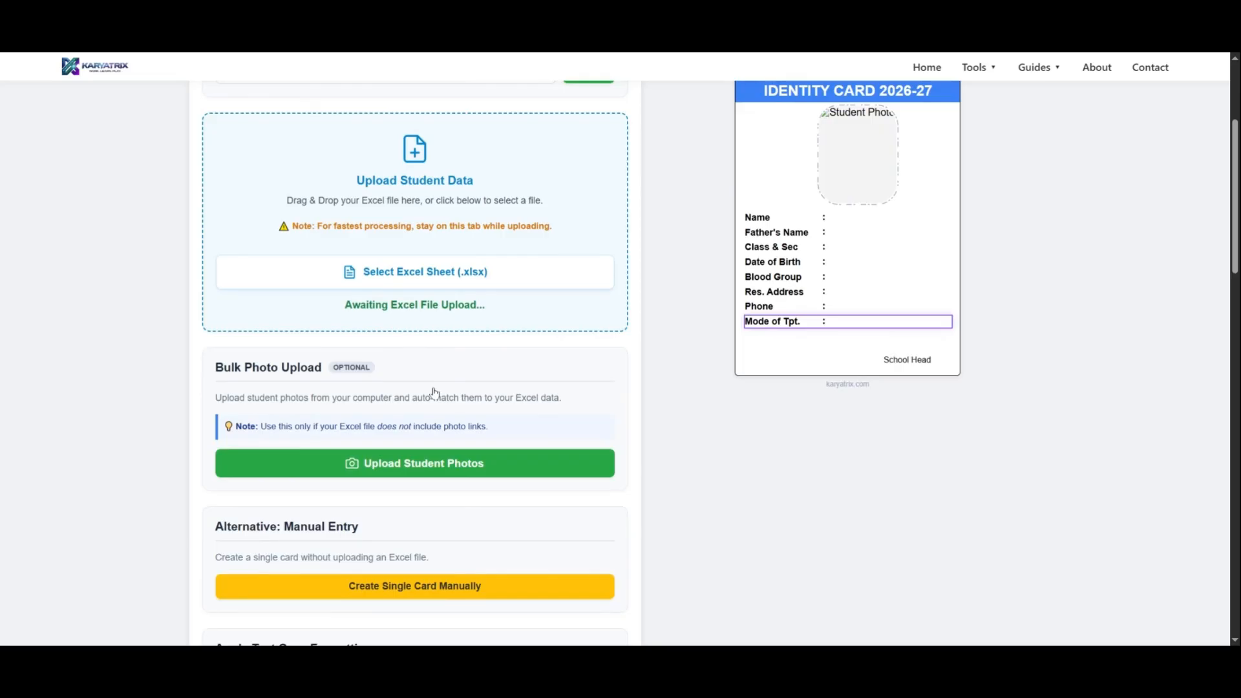
pyautogui.scroll(-4, 435, 392)
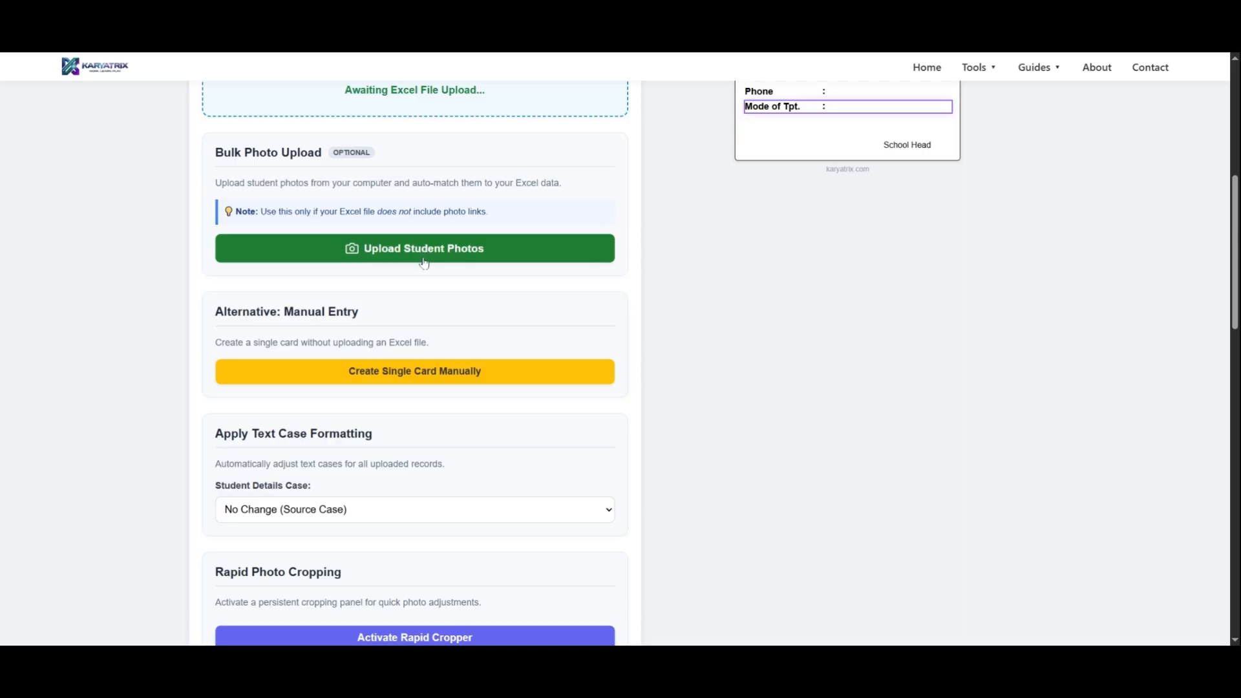
pyautogui.scroll(3, 404, 343)
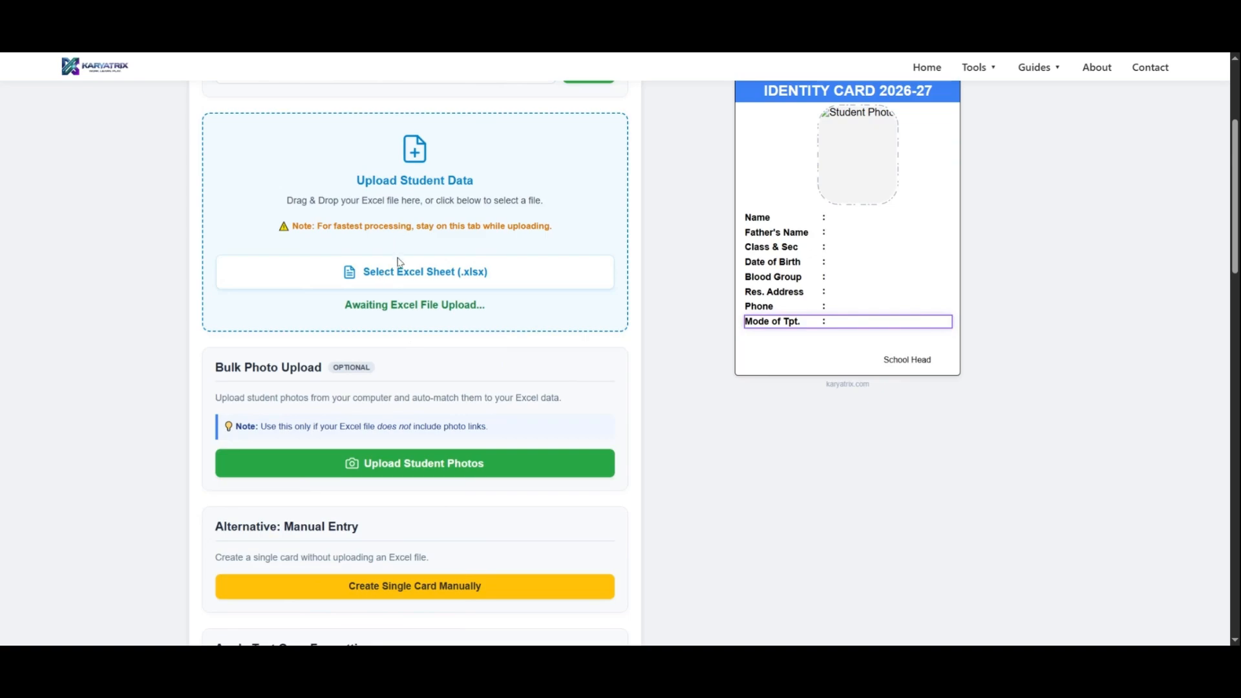
pyautogui.scroll(3, 401, 261)
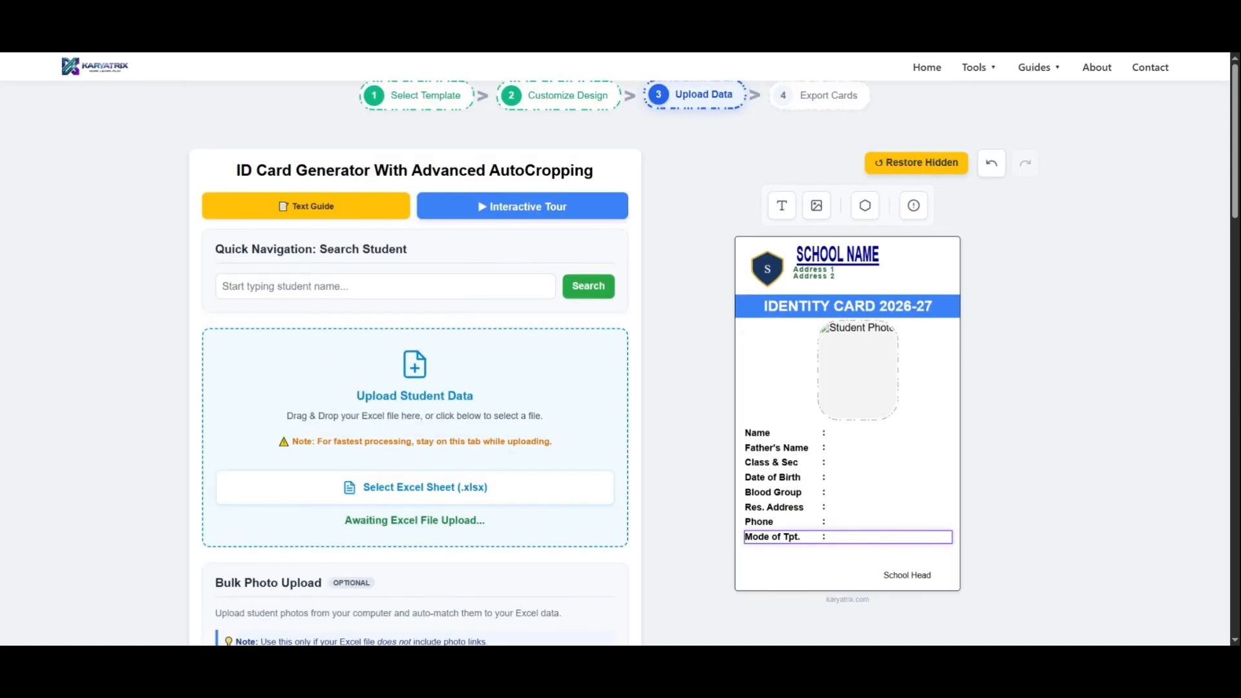
# Upload the student data Excel sheet and generate the ID cards with the auto-matched column mapping.
pyautogui.click(455, 494)
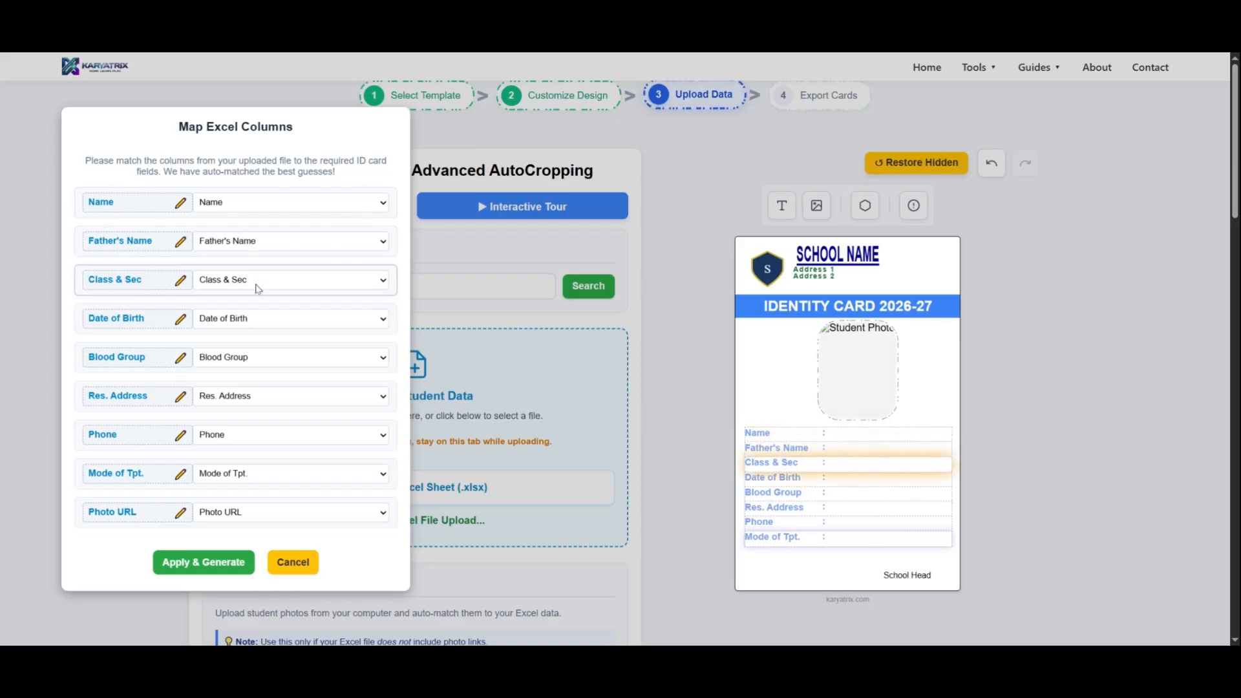
pyautogui.click(204, 562)
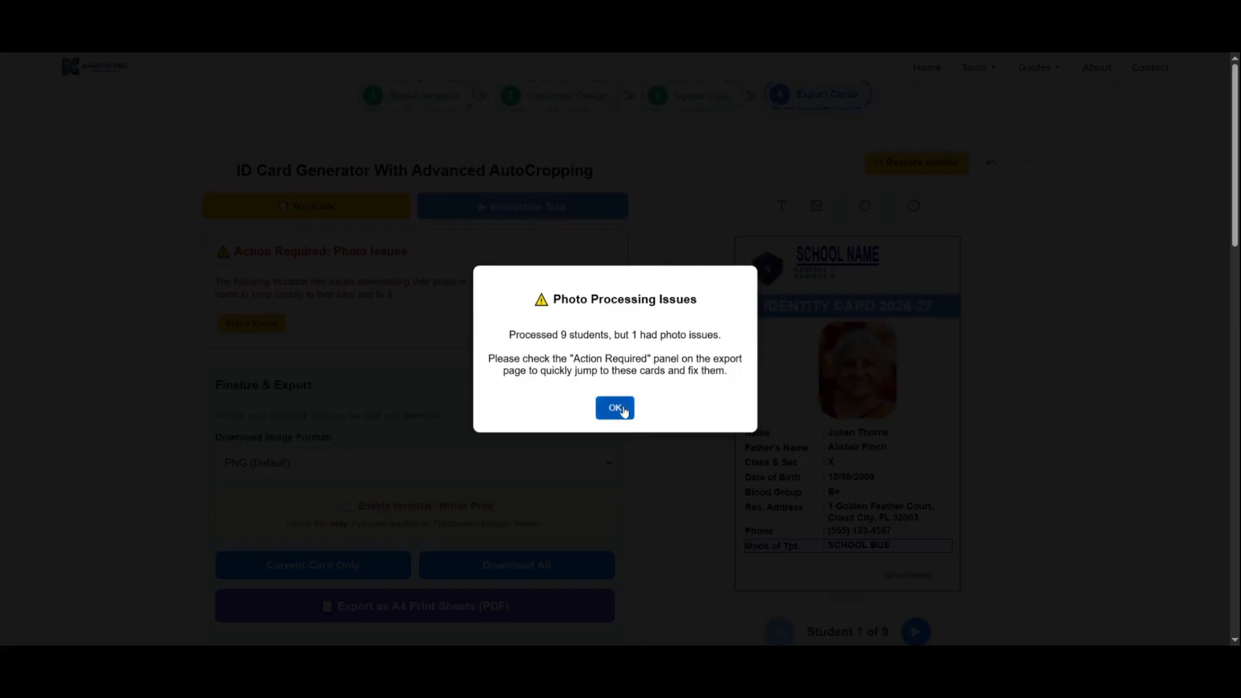
pyautogui.click(615, 408)
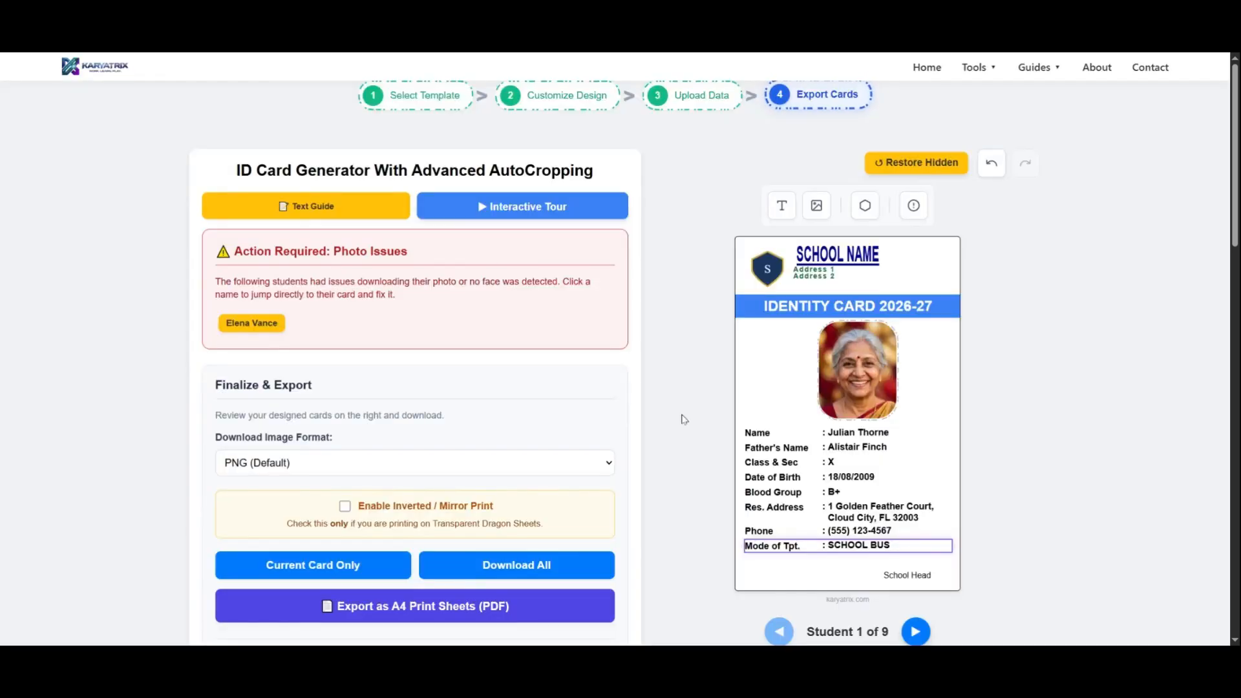
# Export the generated student ID cards as A4 print sheets in PDF format.
pyautogui.click(861, 346)
pyautogui.scroll(-3, 371, 376)
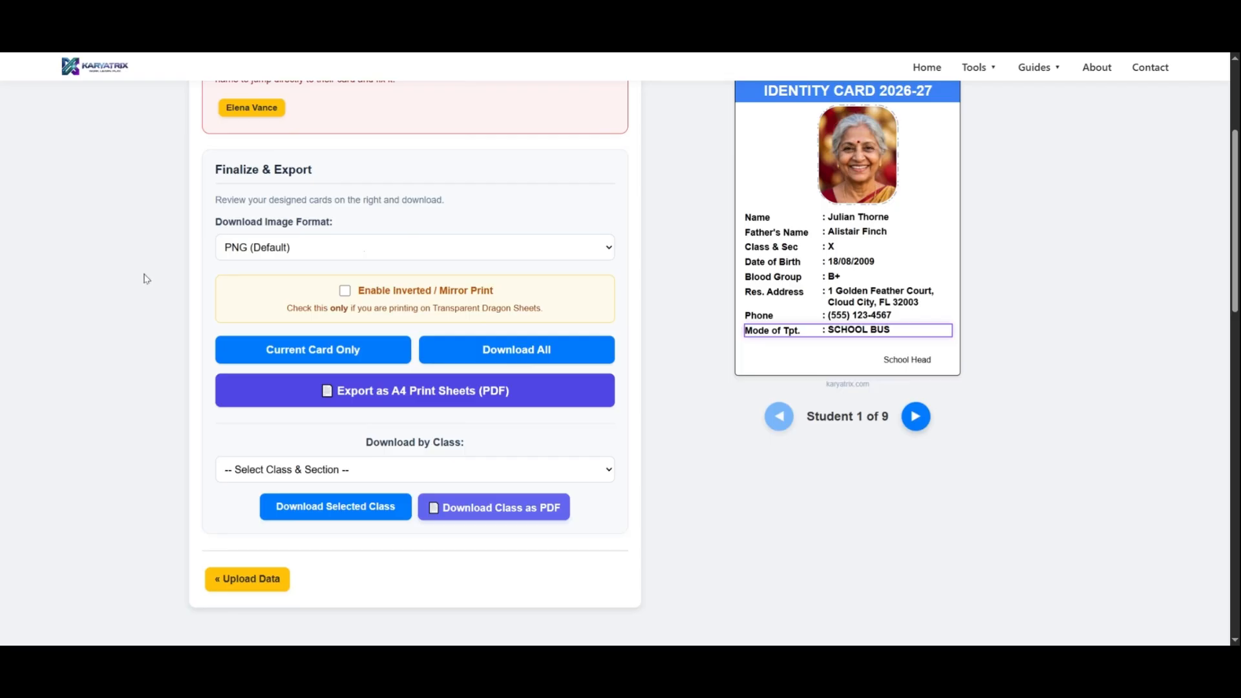
pyautogui.click(415, 390)
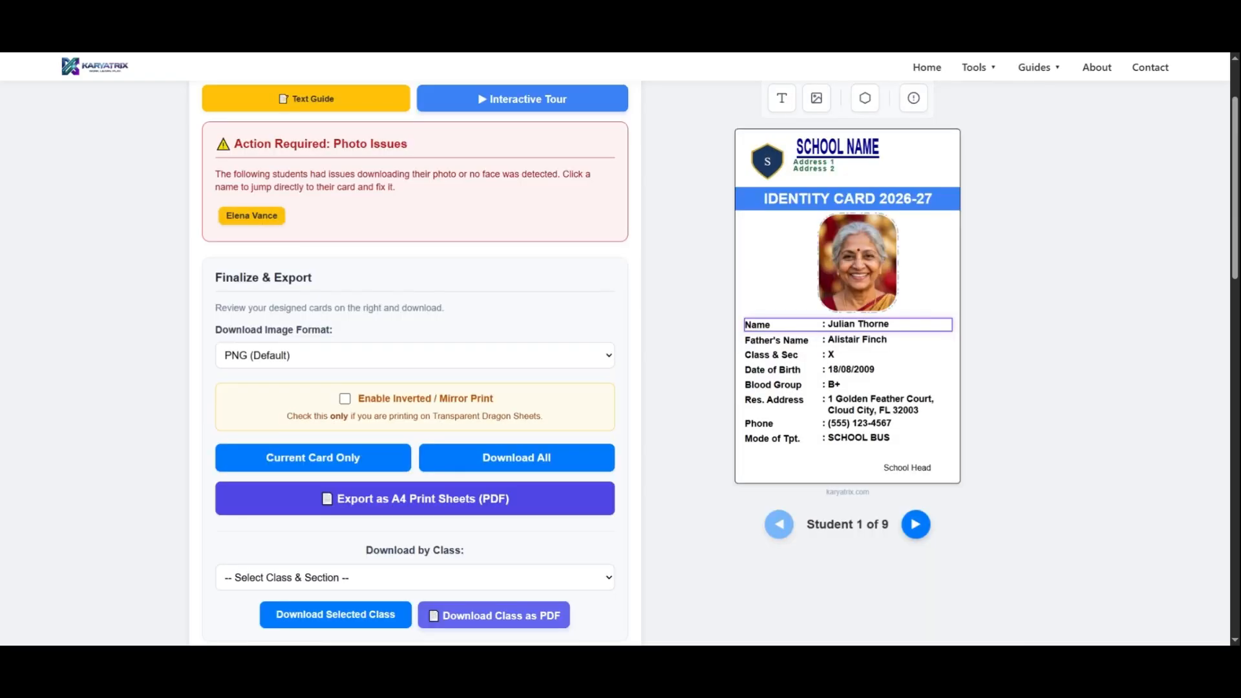
# Preview the card with inverted / mirror print enabled, and switch that option off again.
pyautogui.click(345, 399)
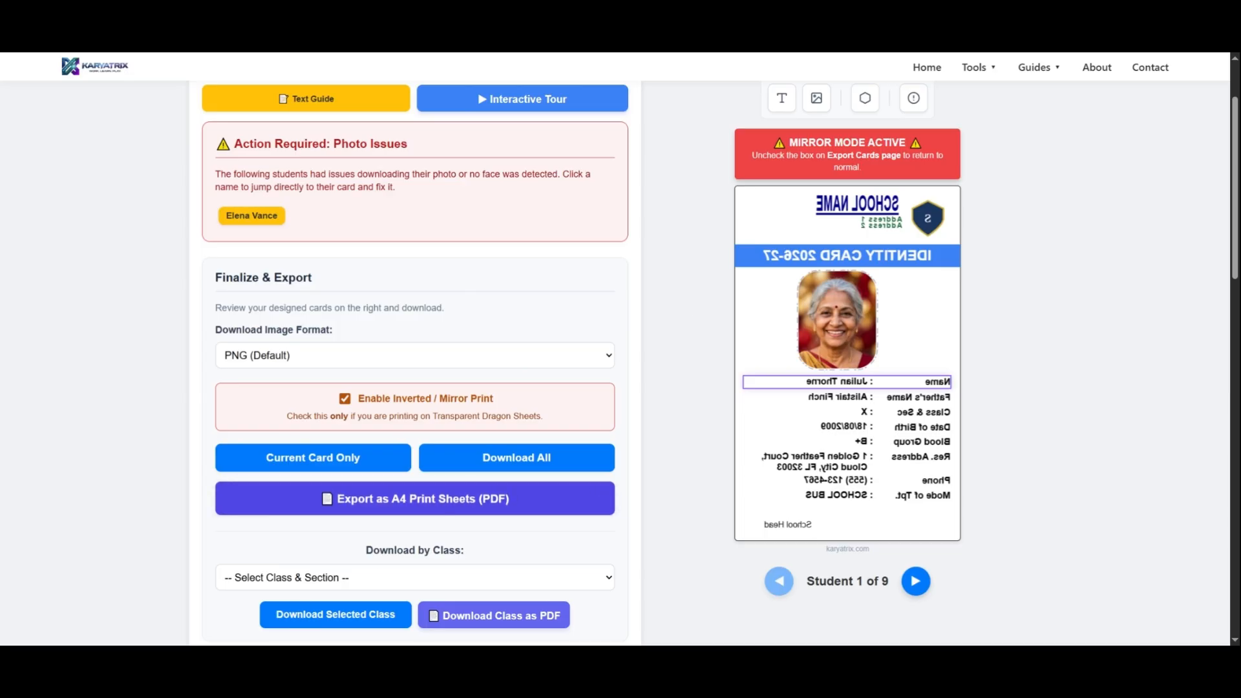
pyautogui.click(345, 399)
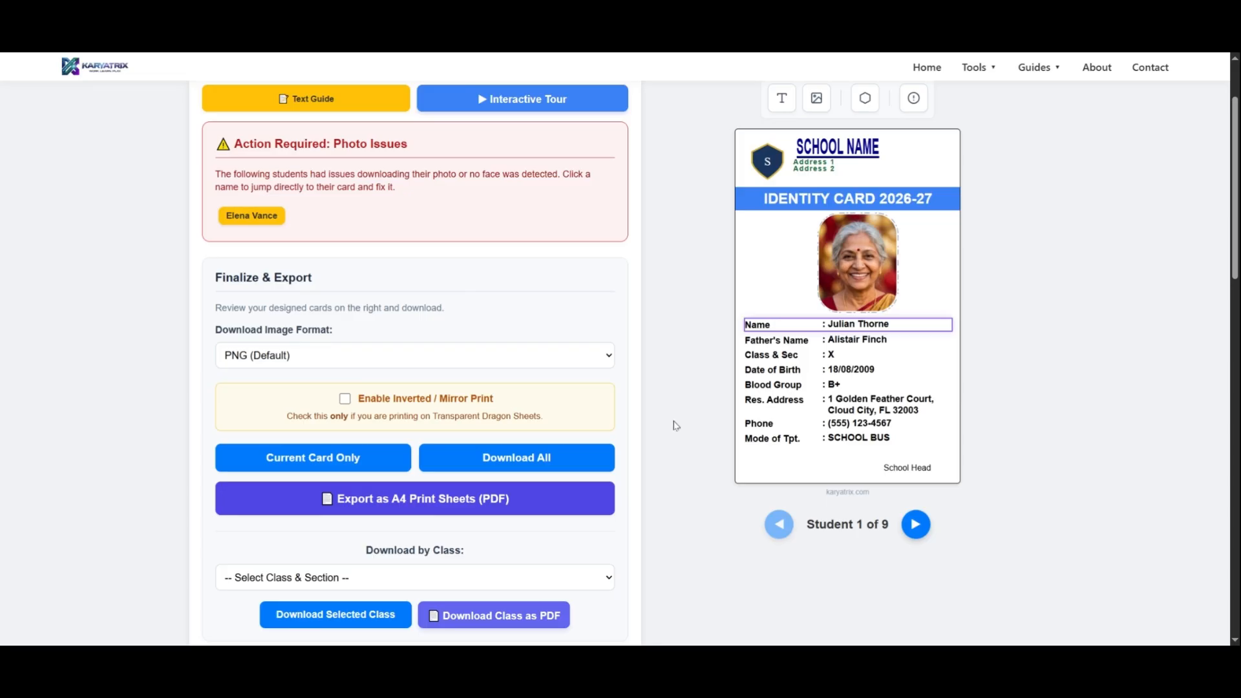